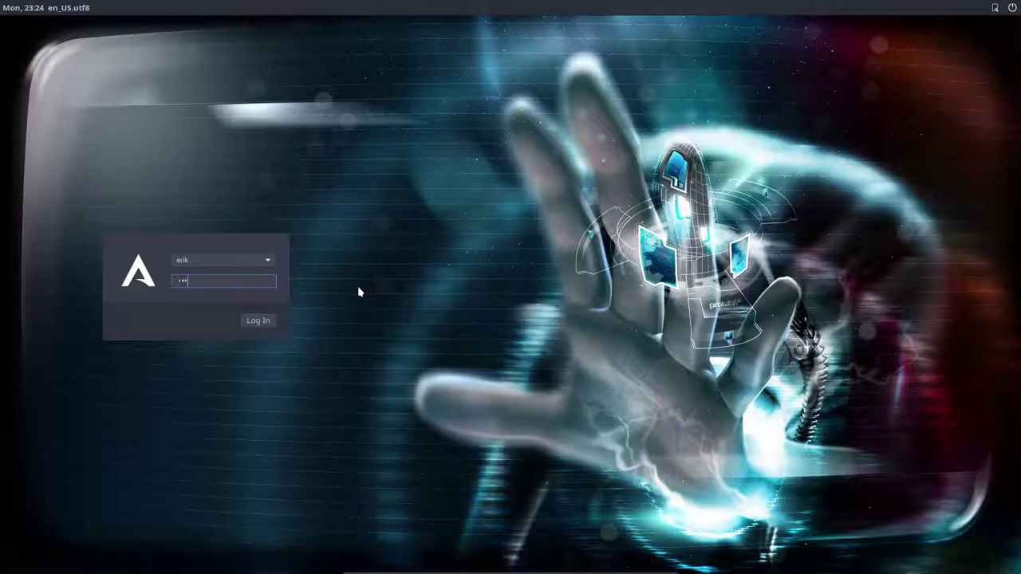
Step: Submit the password at the LightDM screen to enter the bspwm desktop session
key("Return")
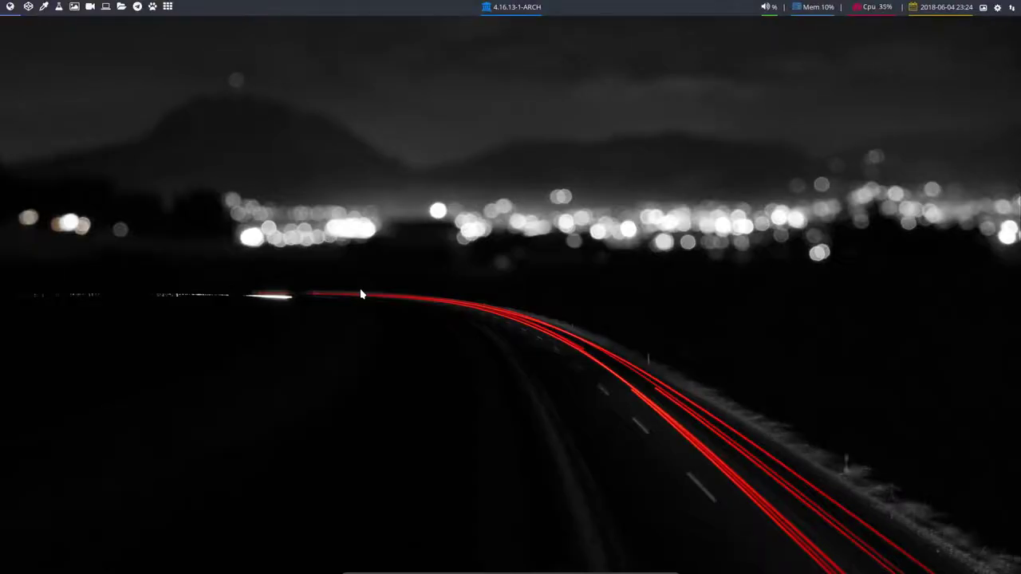
Step: Open a terminal, try the dmenu launcher with 'ca', then close the terminal
key("super+Return")
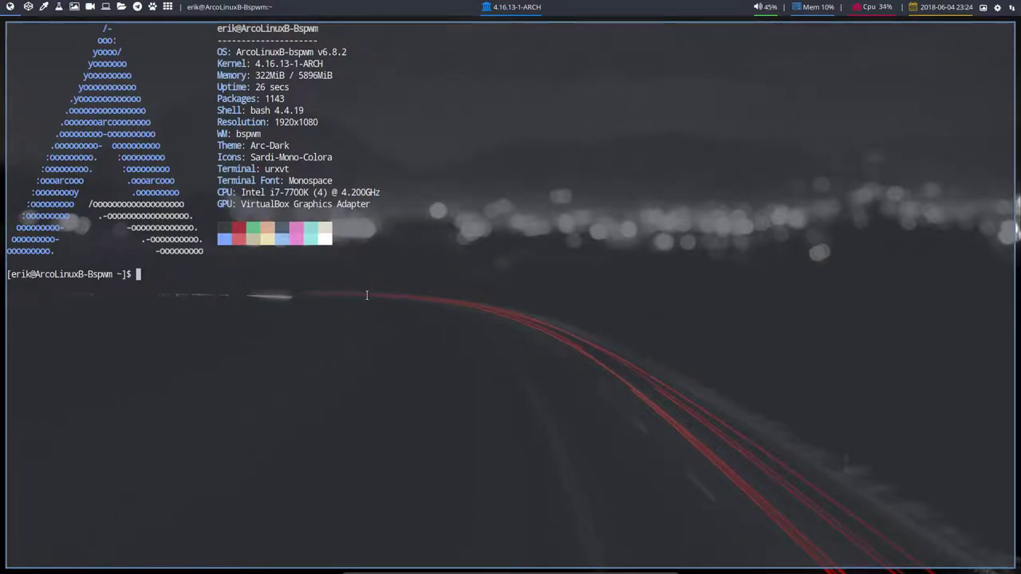
key("super+shift+d")
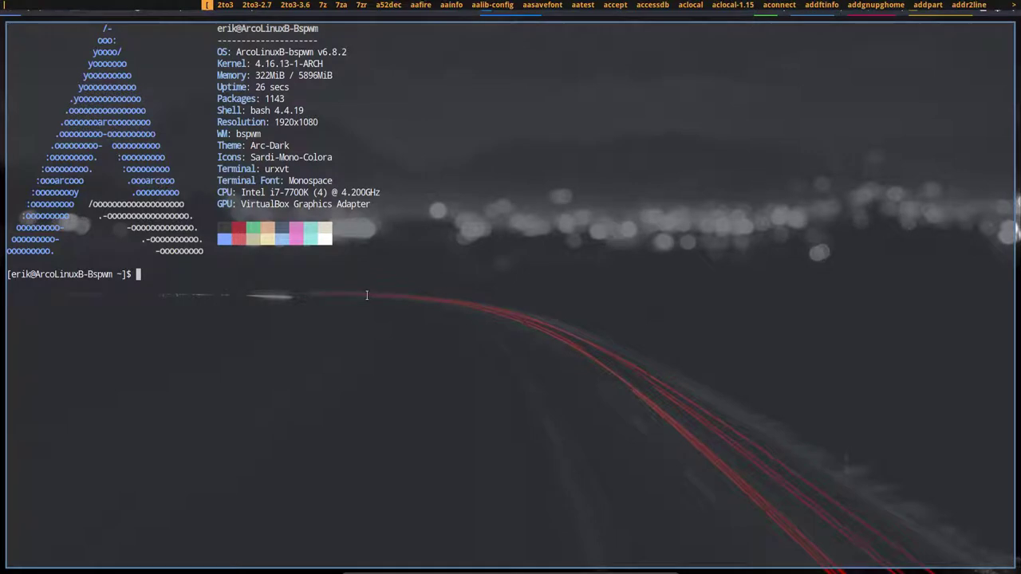
type("ca")
key("Return")
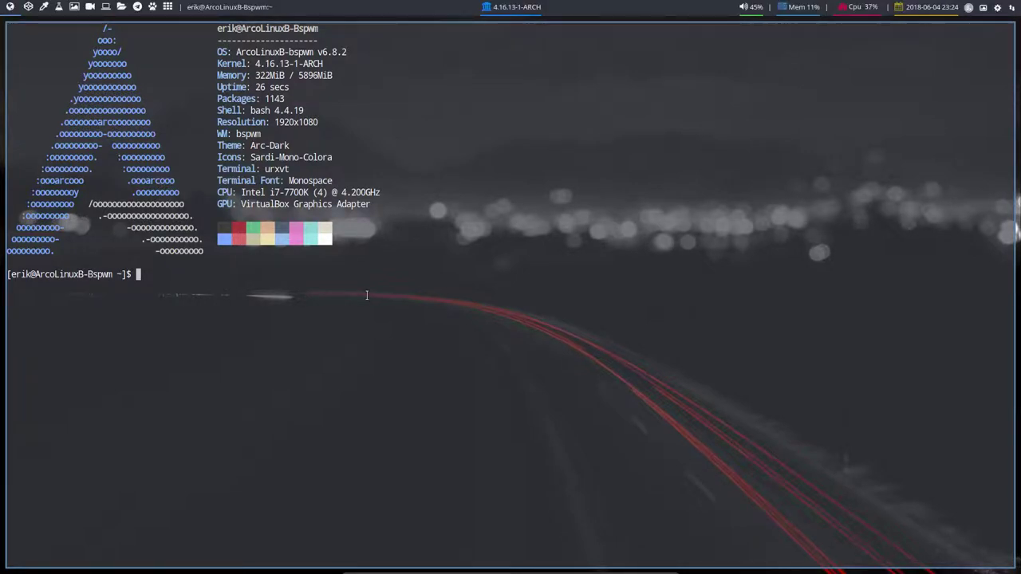
key("super+shift+q")
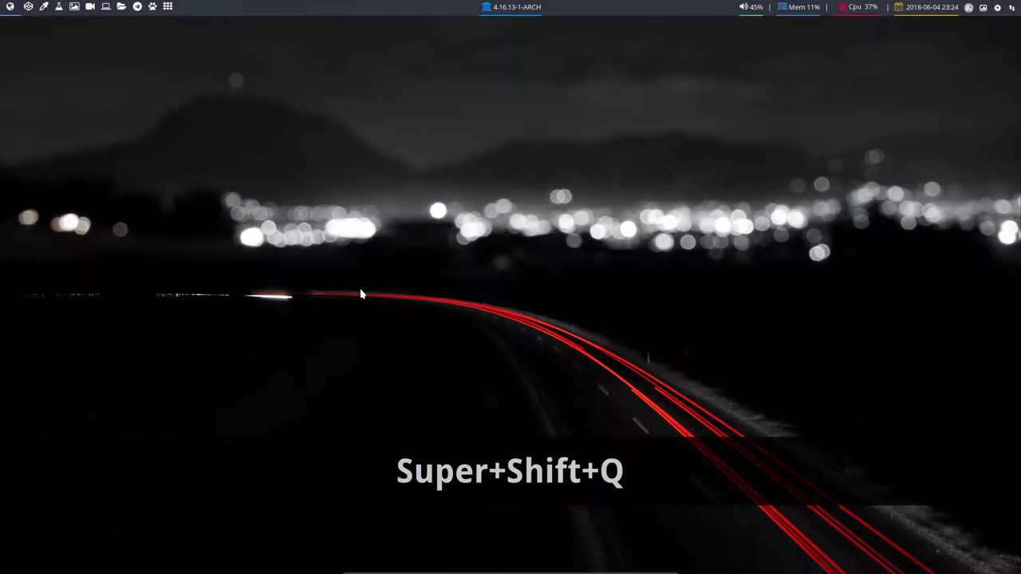
Step: Tile two file manager windows at /home/erik alongside a neofetch terminal
key("super+shift+Return")
key("super+Return")
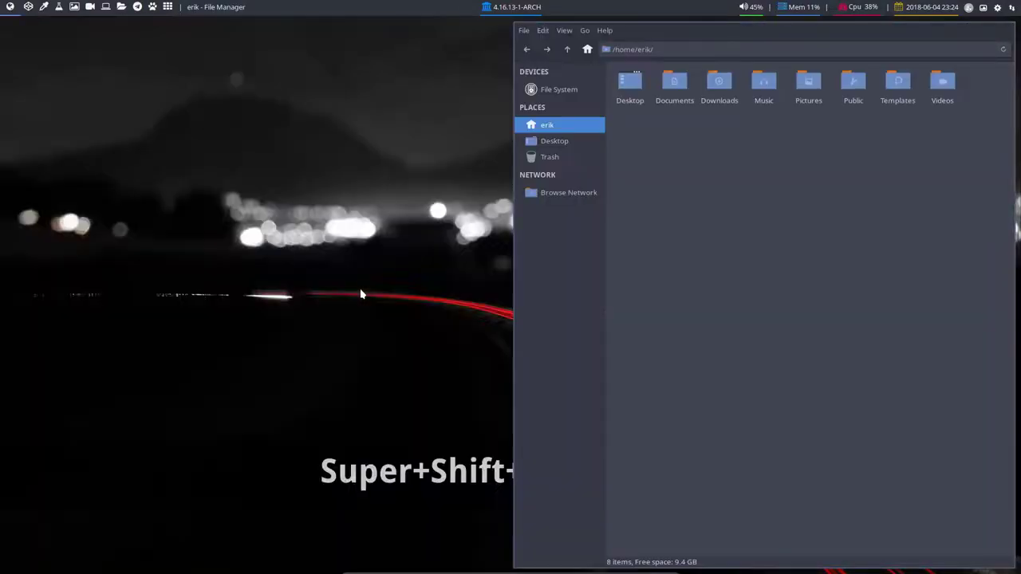
key("super+shift+Return")
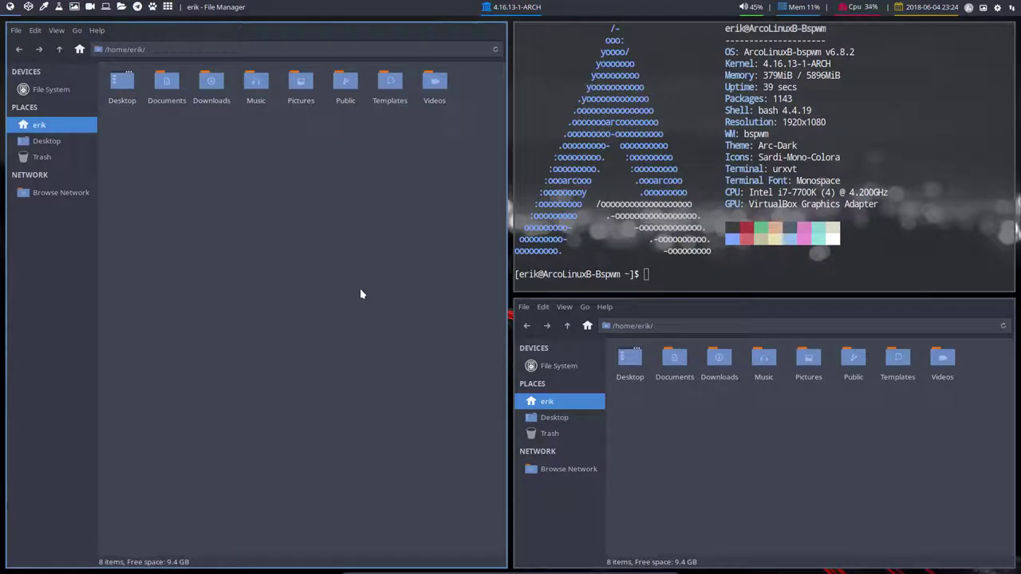
Step: Focus the terminal, toggle show-desktop to hide and restore windows, ending hidden
left_click(703, 271)
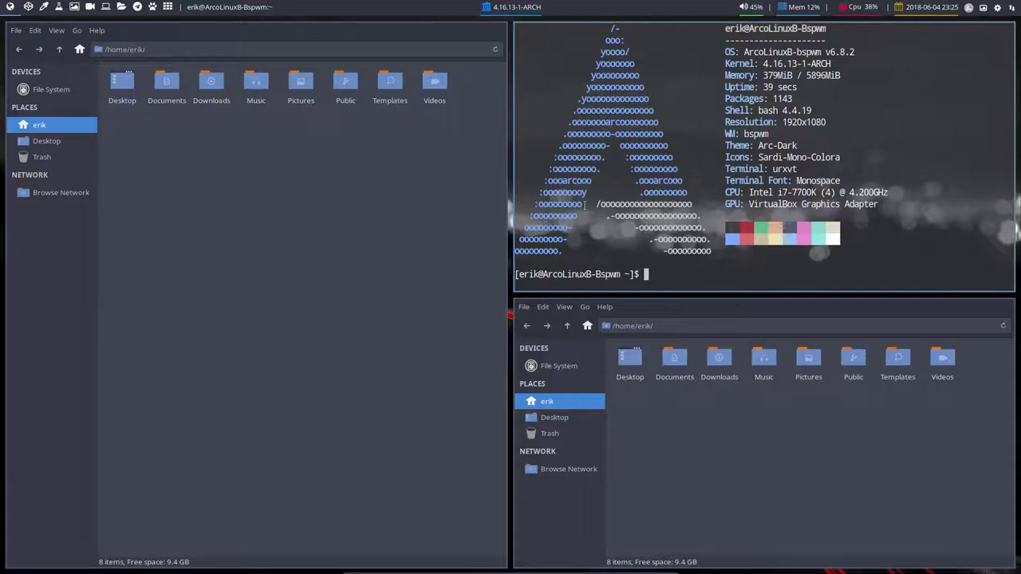
left_click(25, 7)
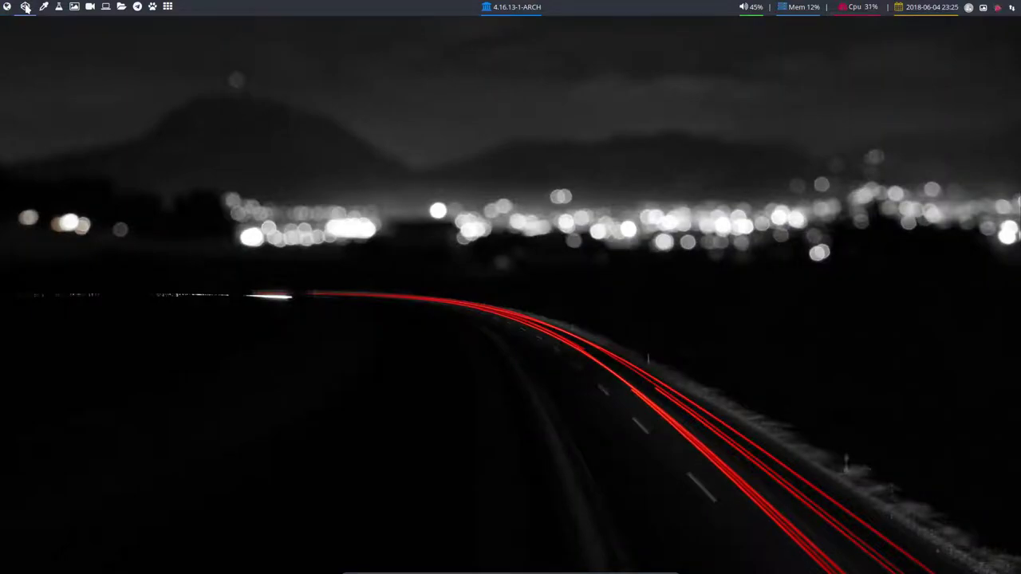
left_click(7, 7)
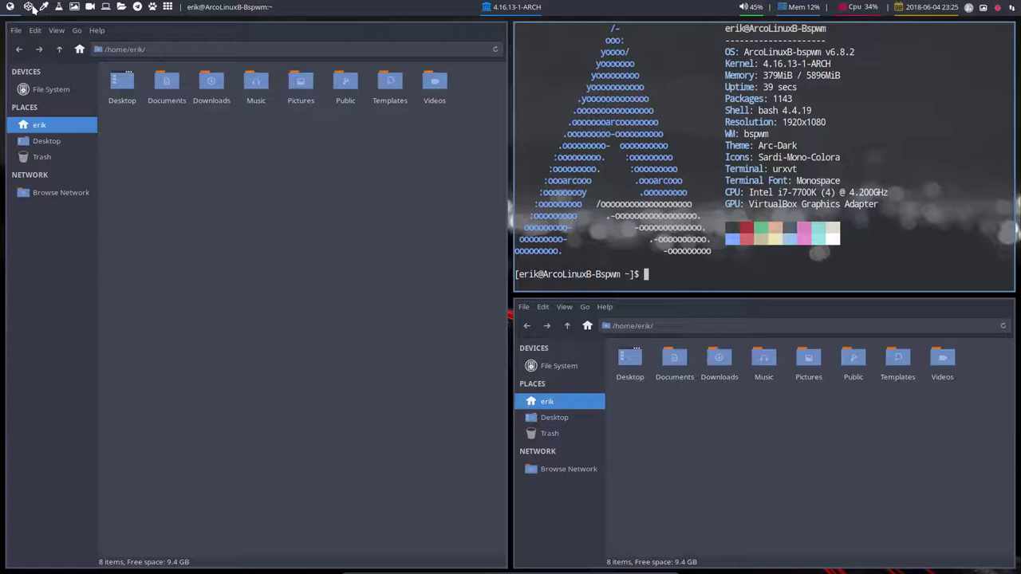
left_click(30, 6)
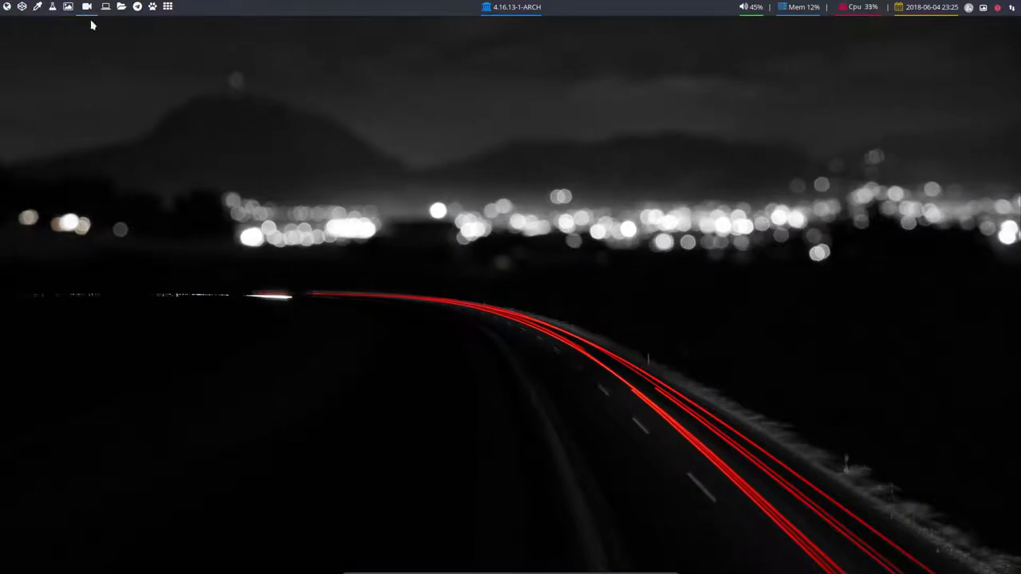
key("ctrl+alt+v")
left_click(106, 6)
key("super+F5")
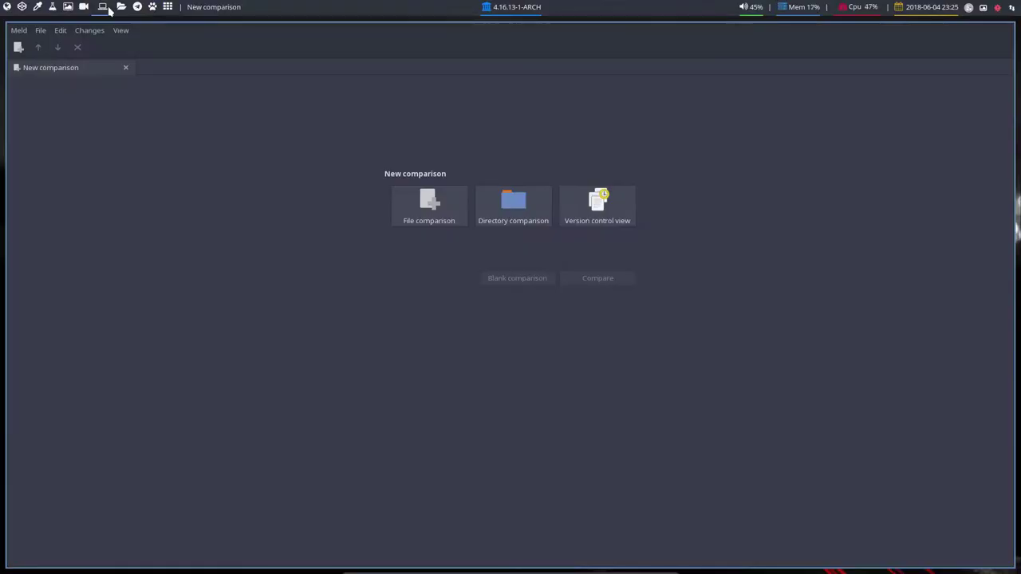
left_click(70, 8)
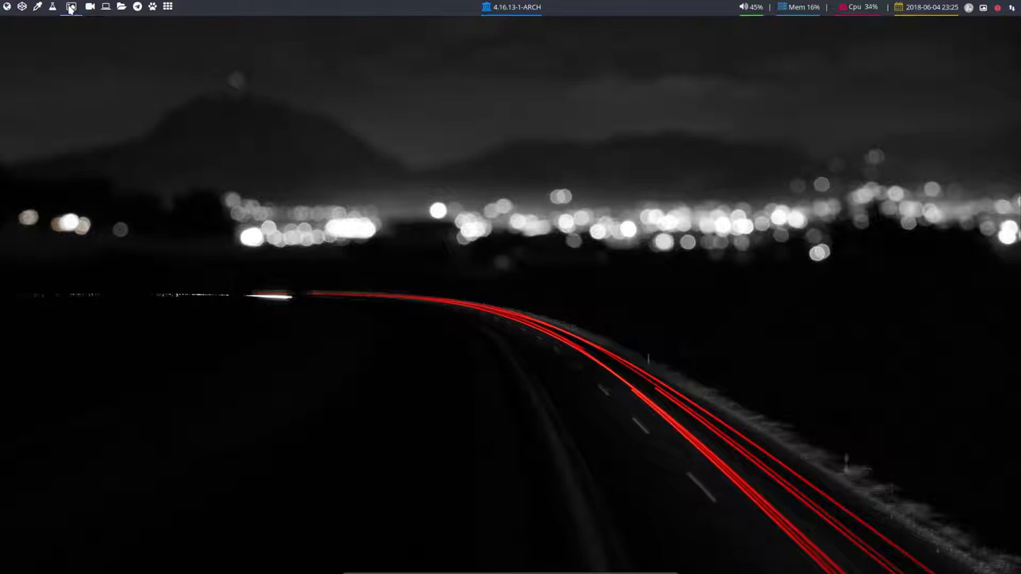
key("ctrl+alt+s")
key("super+eacute")
key("super+F2")
left_click(70, 8)
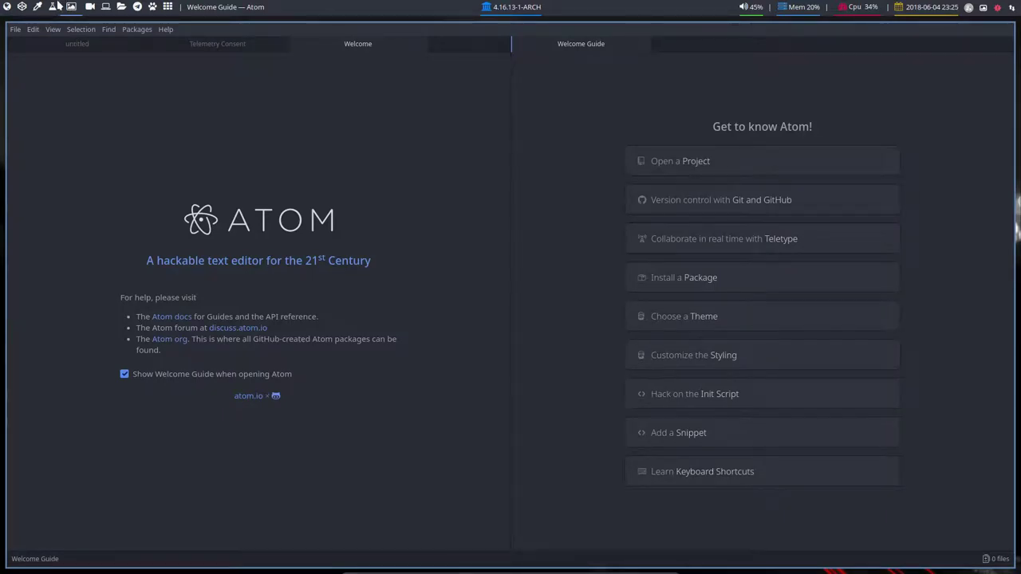
key("ctrl+q")
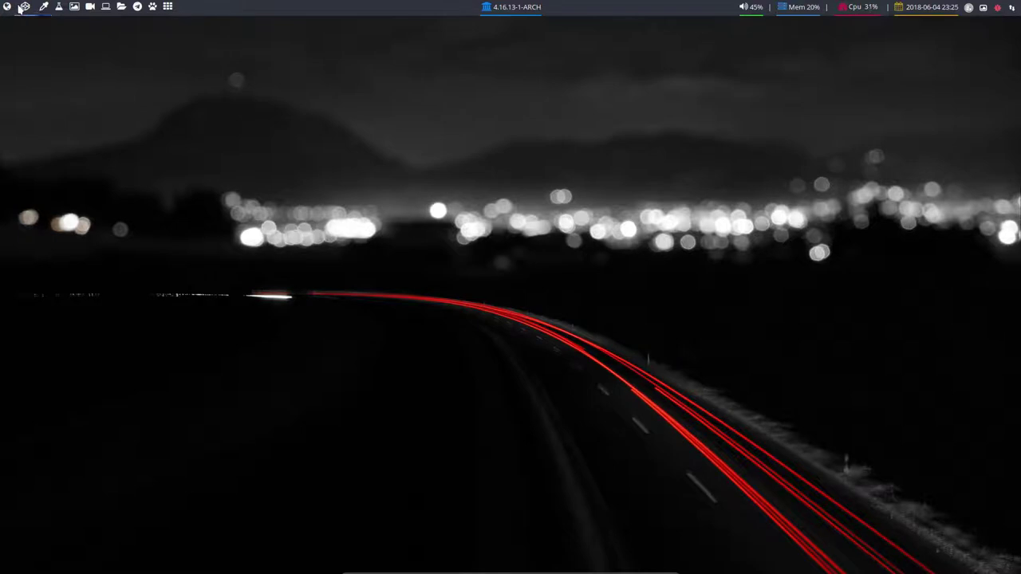
Step: Launch Vivaldi from the top bar and tile a neofetch terminal beside it
left_click(21, 7)
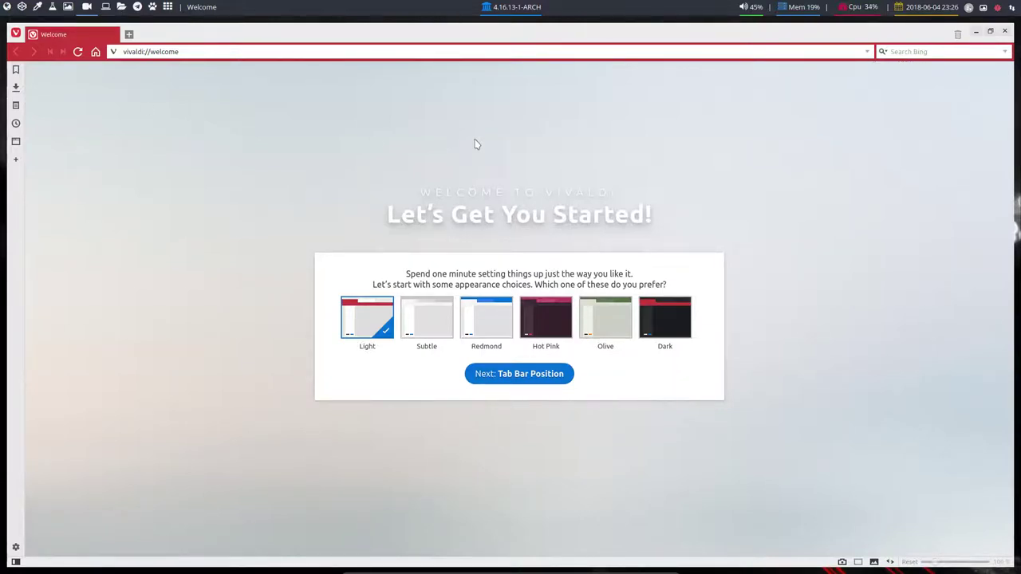
key("super+Return")
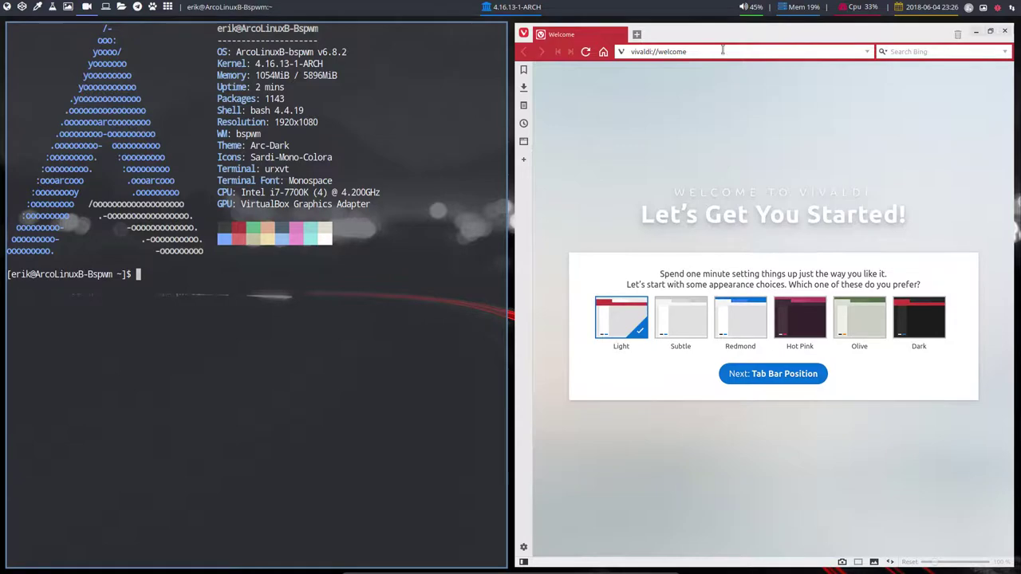
Step: Open Vivaldi's task manager, then close it, the browser and the terminal
left_click(717, 50)
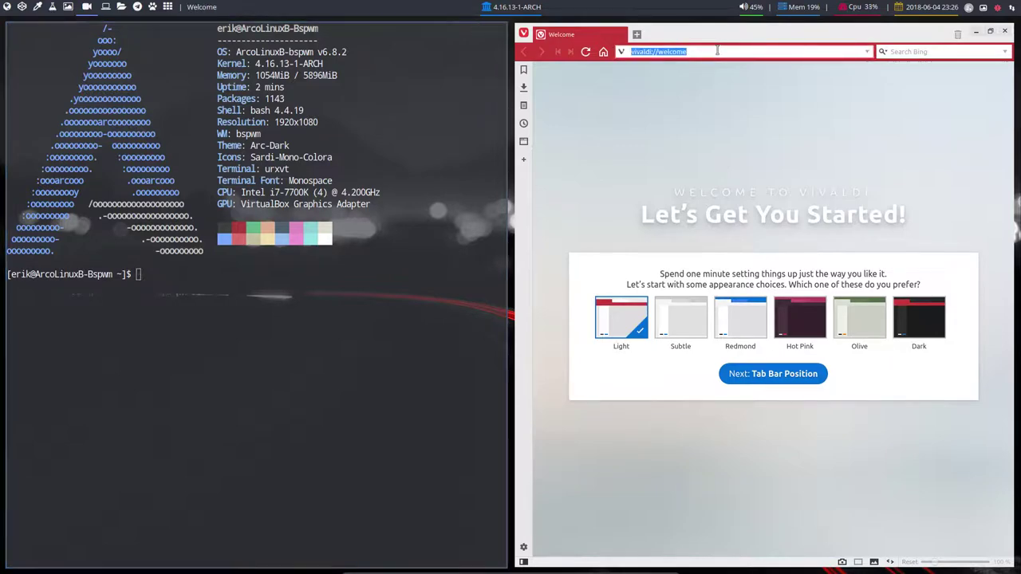
key("ctrl+shift+Escape")
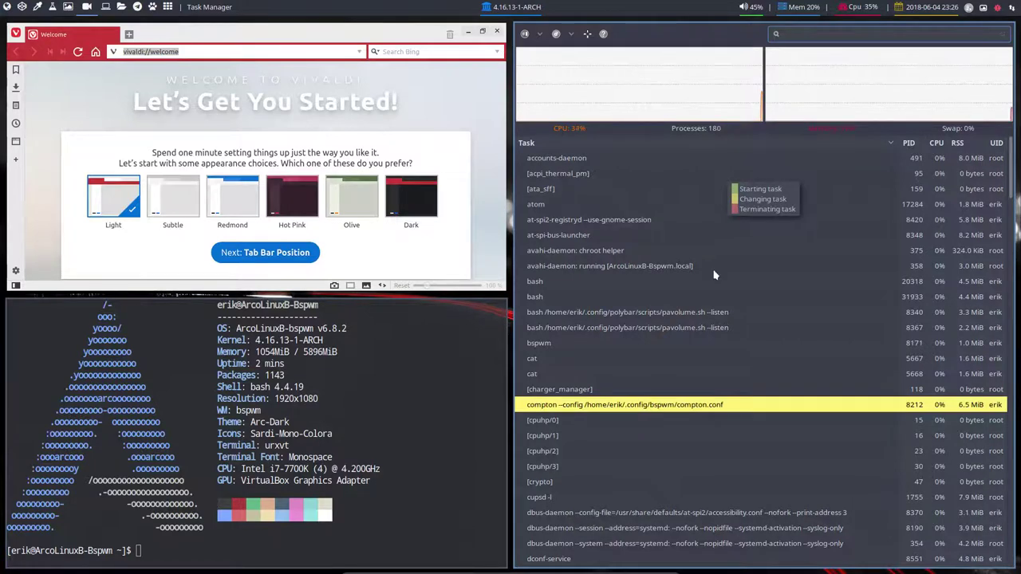
key("super+shift+q")
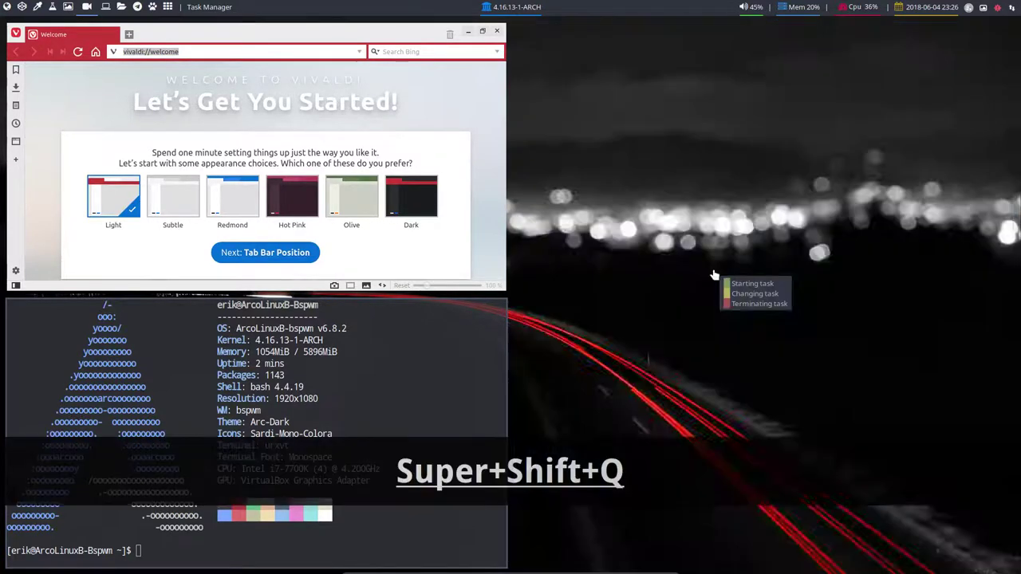
key("super+shift+q")
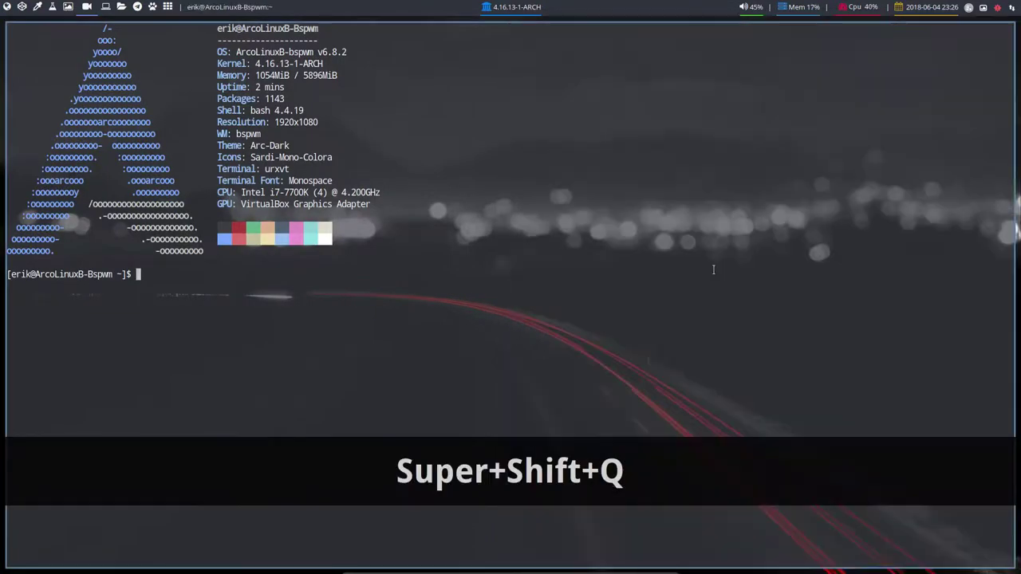
key("super+shift+q")
Step: Open the Settings manager, PulseAudio volume control and an inxi -F system report
key("ctrl+alt+m")
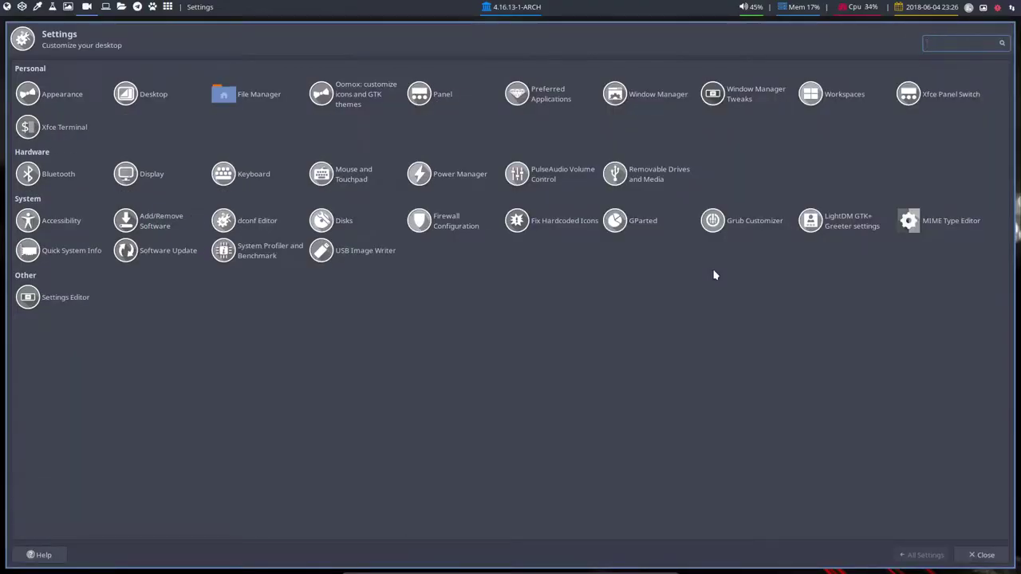
key("ctrl+alt+u")
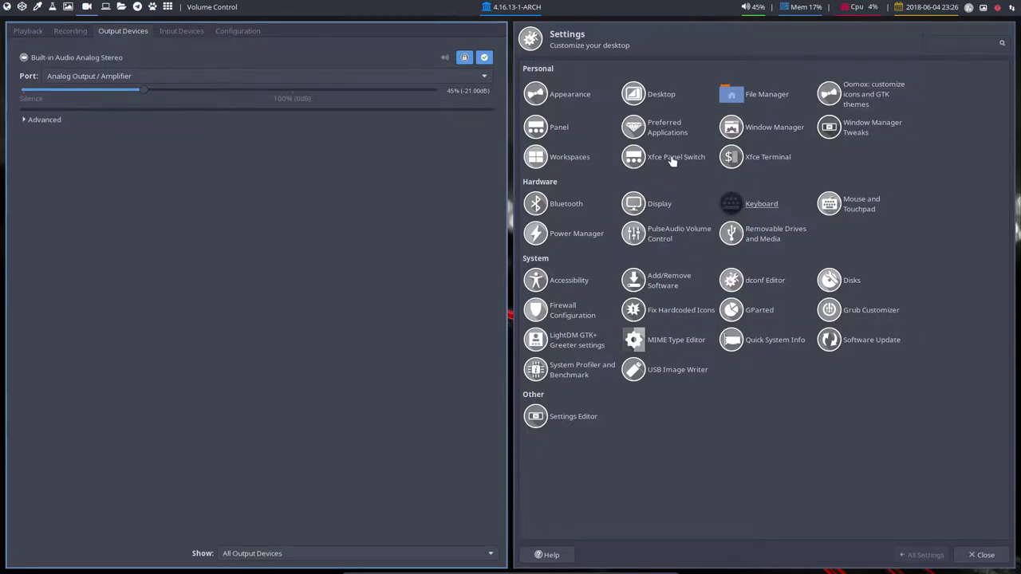
left_click(670, 447)
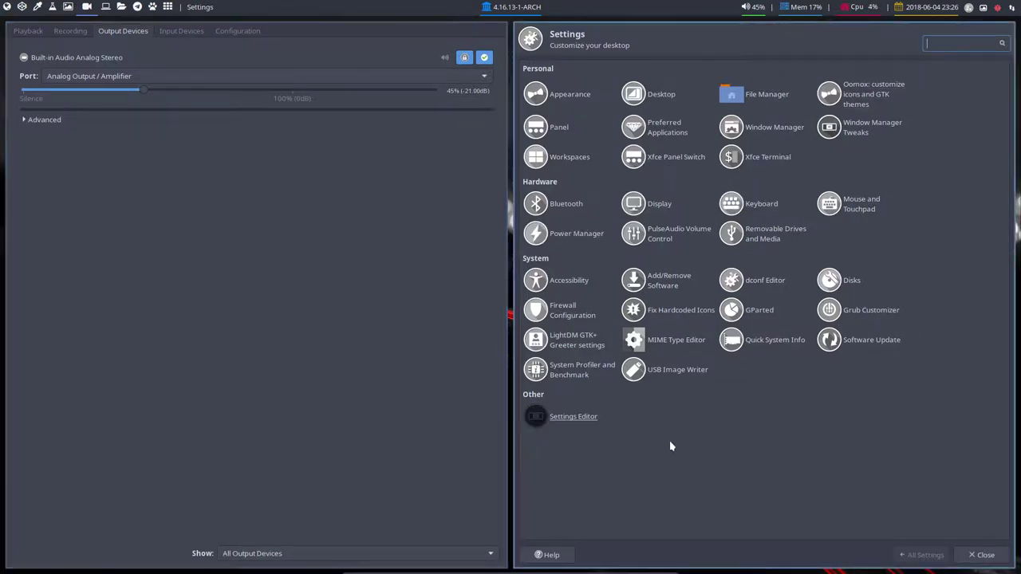
left_click(764, 343)
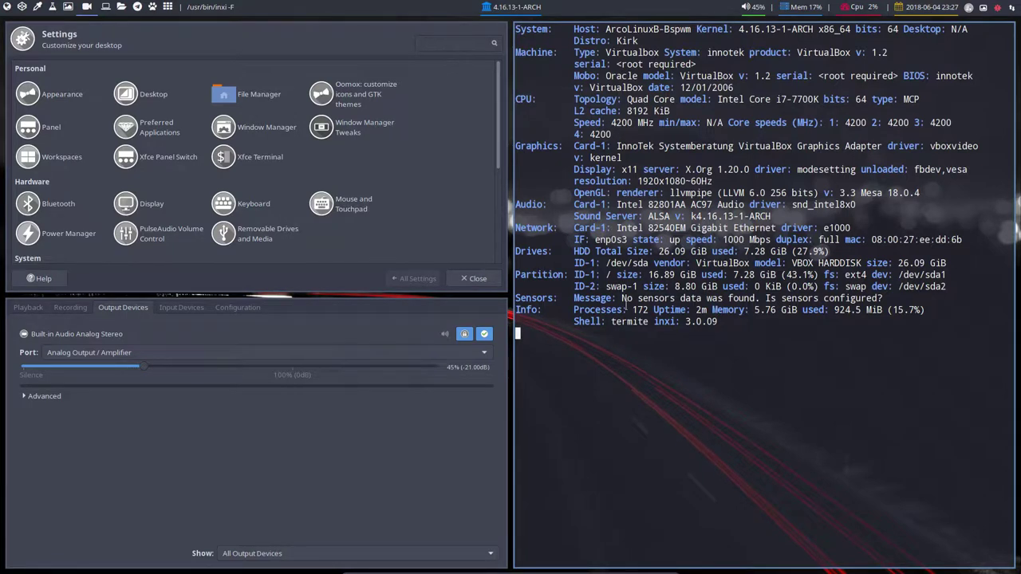
Step: Launch Firefox on an empty desktop and search 'sourceforge arcolinux community'
left_click(68, 8)
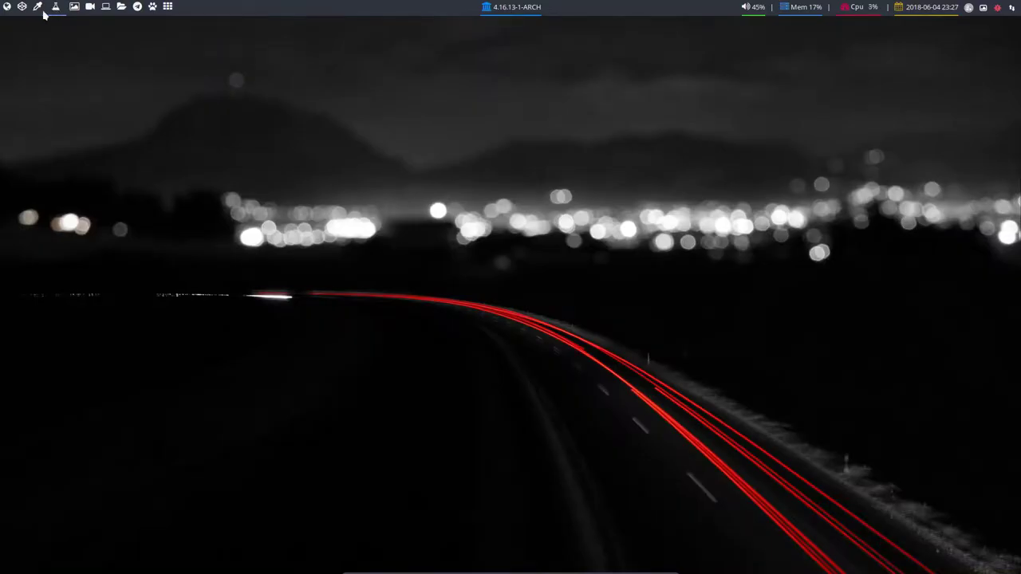
key("ctrl+alt+f")
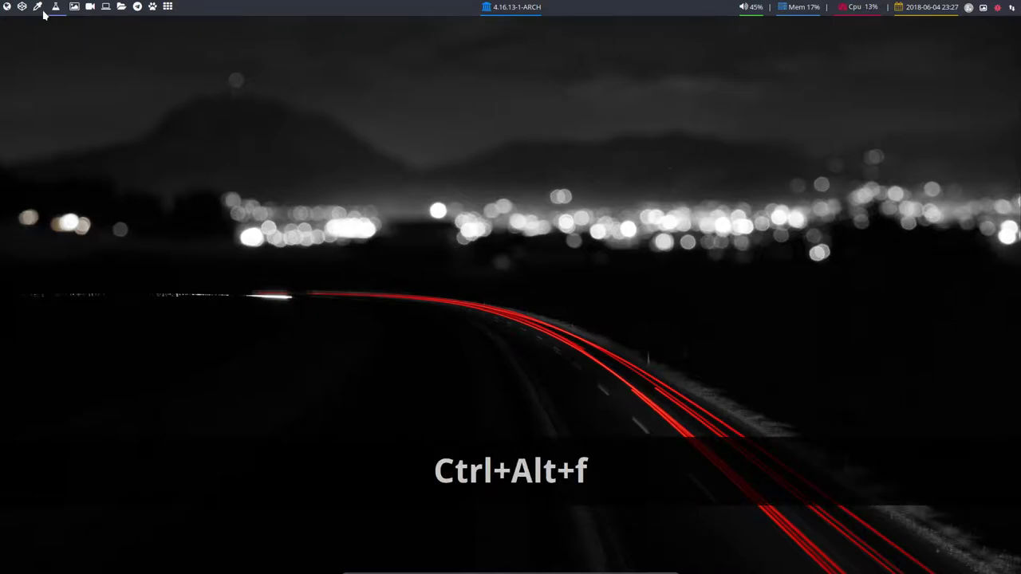
type("s")
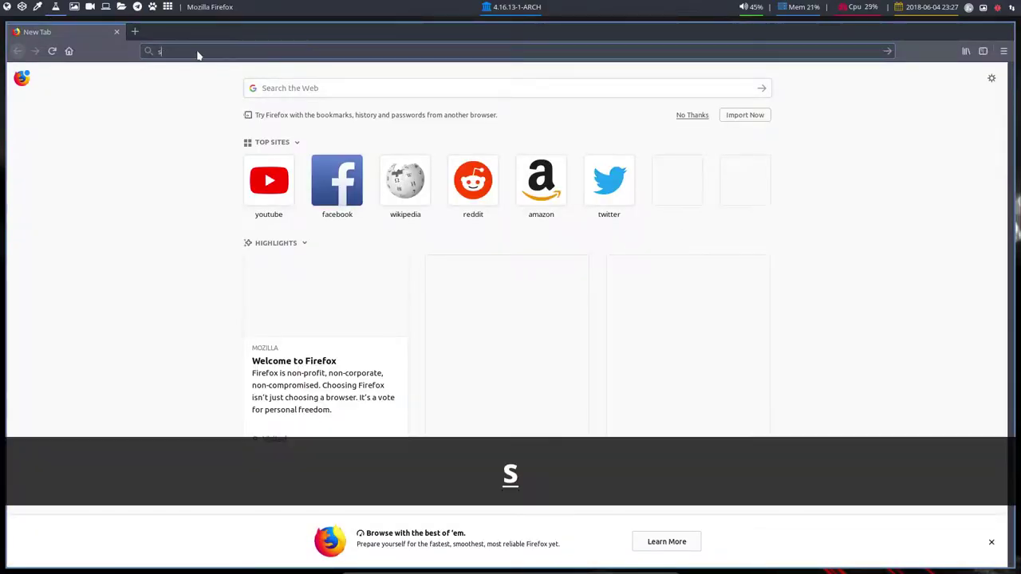
type("ourcefor")
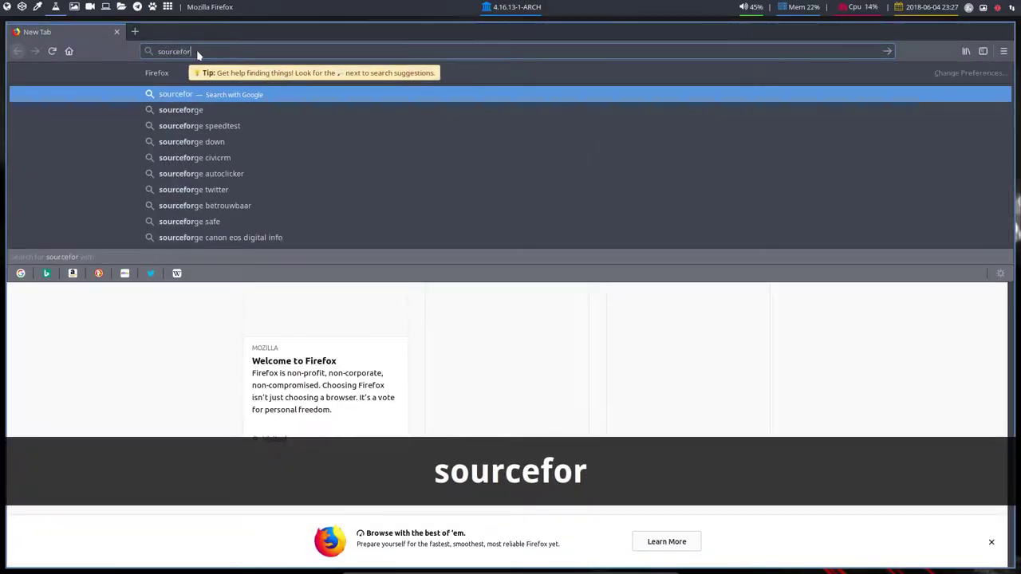
type("ge arcolinu")
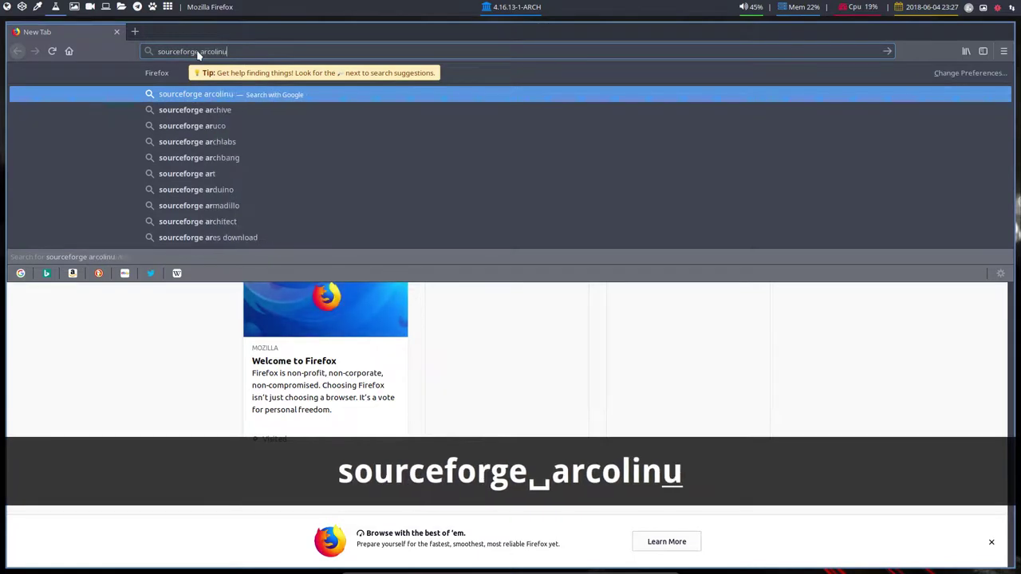
type("x commun")
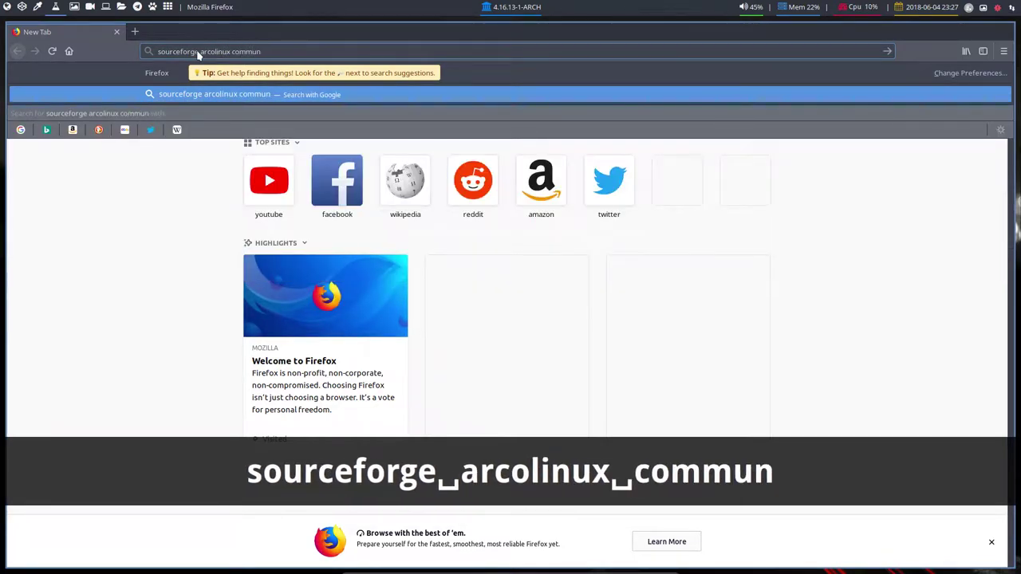
type("ity")
key("Return")
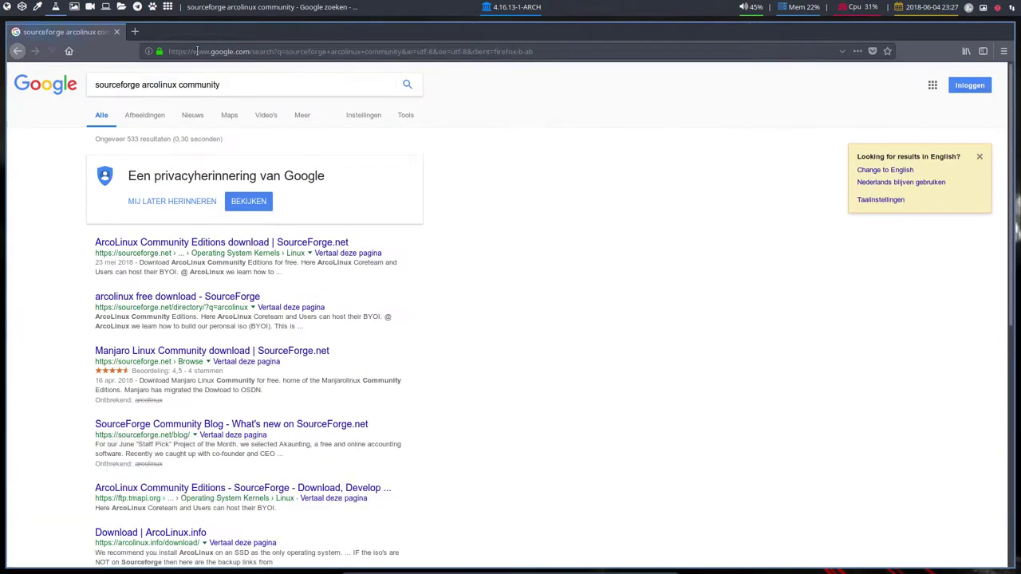
Step: Open the ArcoLinux Community Editions SourceForge project, accept consent, and browse Files to the bspwm folder
left_click(191, 247)
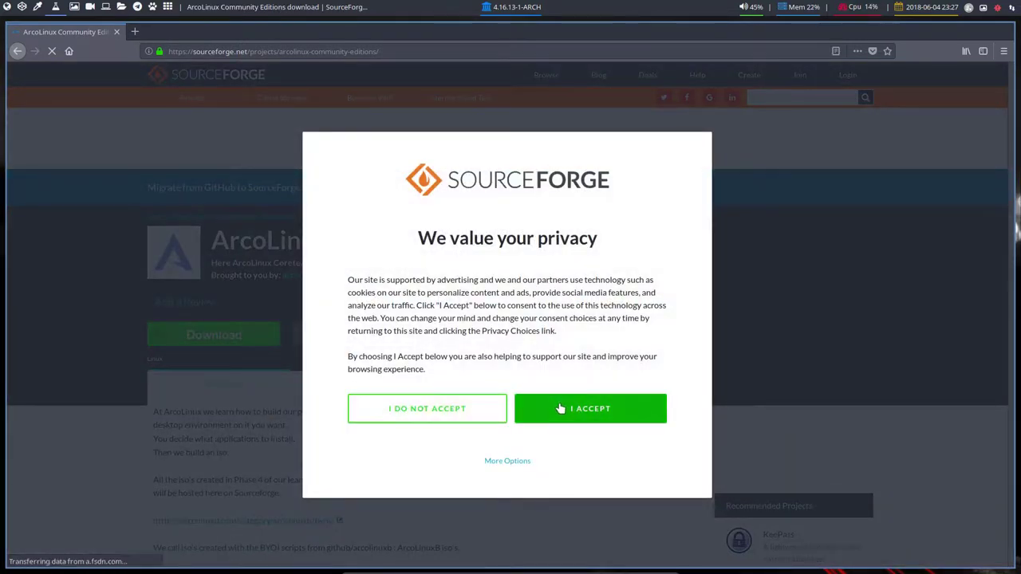
left_click(559, 407)
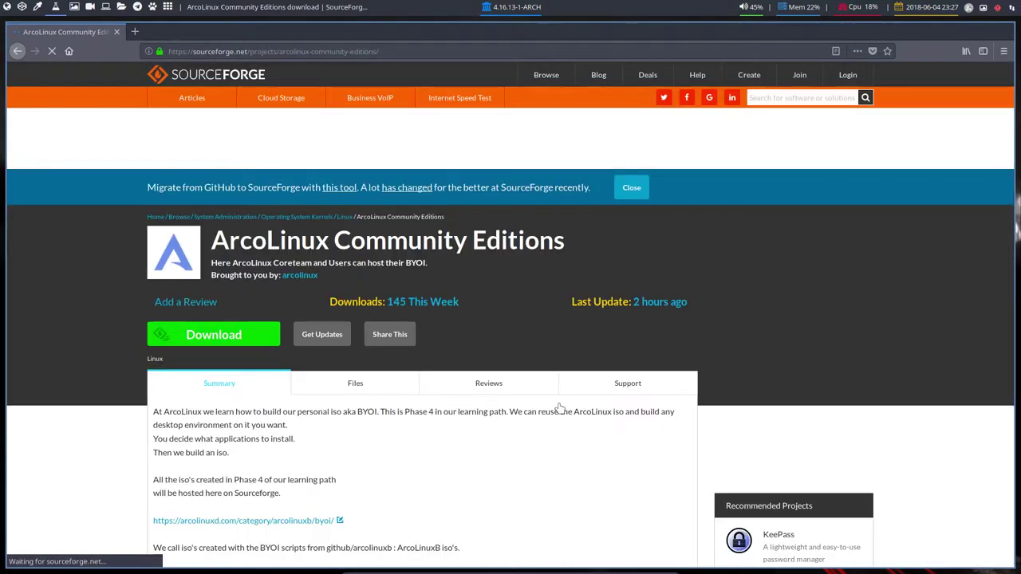
left_click(351, 385)
scroll(350, 388, "down", 3)
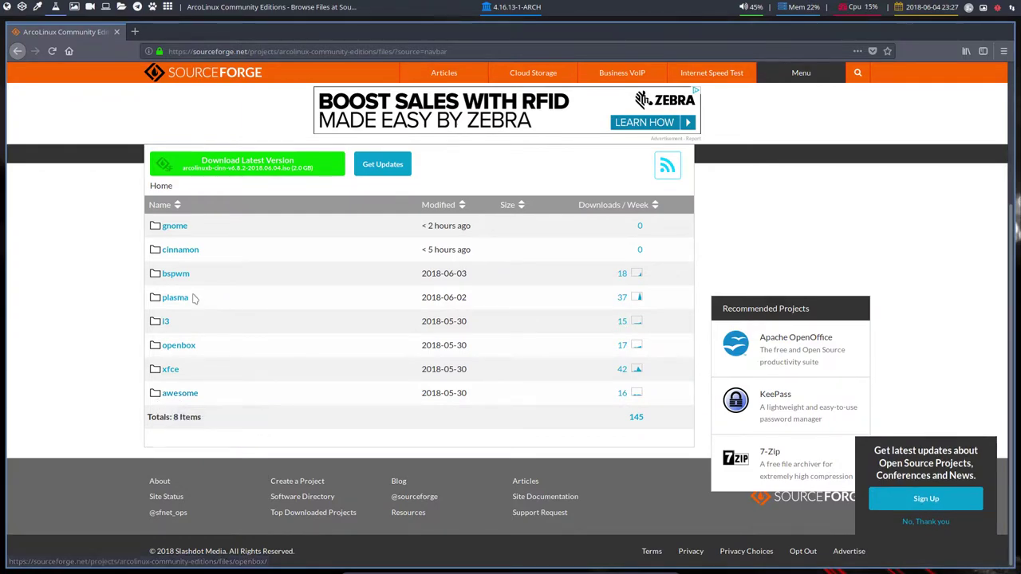
left_click(178, 275)
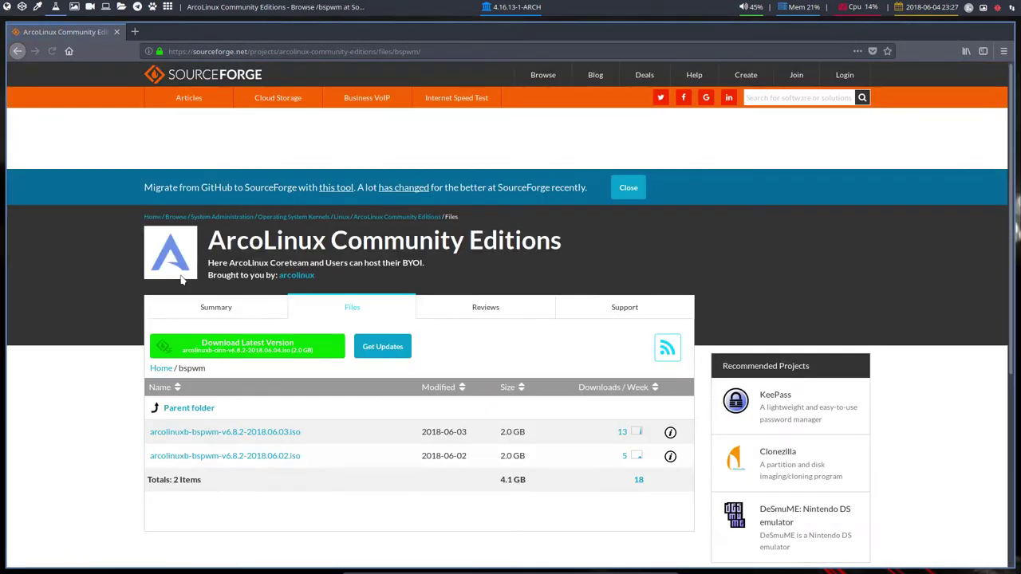